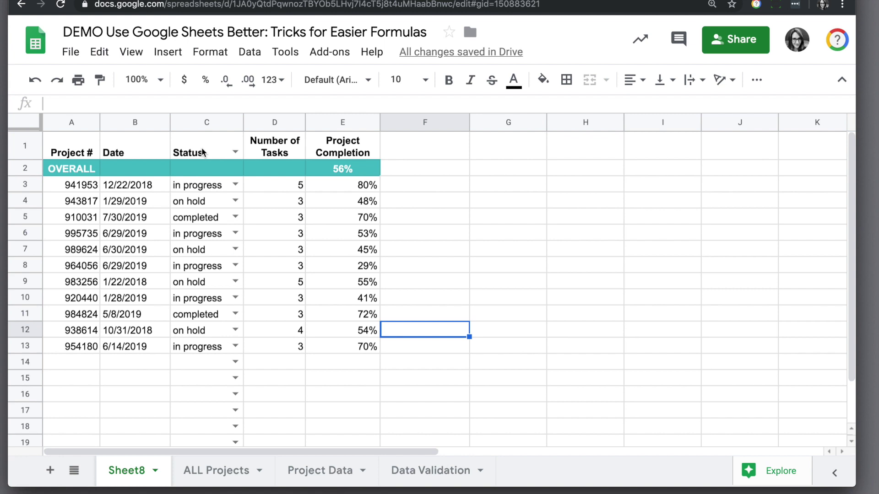
- Switch the status-bar summary for A3:A13 from Average to Count, reporting 11
left_click_drag(68, 185, 80, 349)
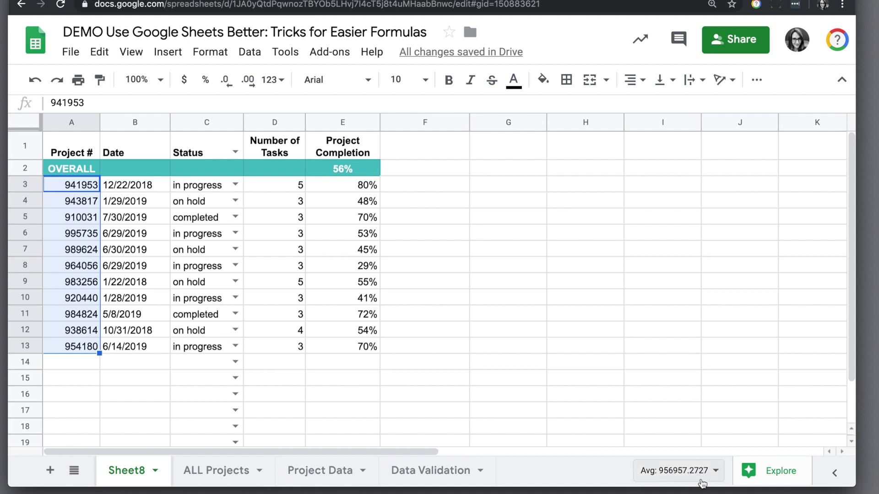
left_click(688, 473)
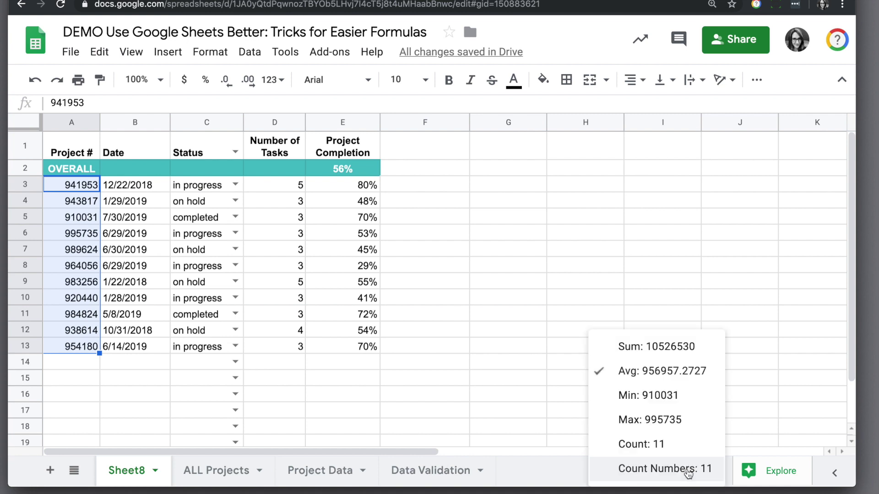
left_click(681, 445)
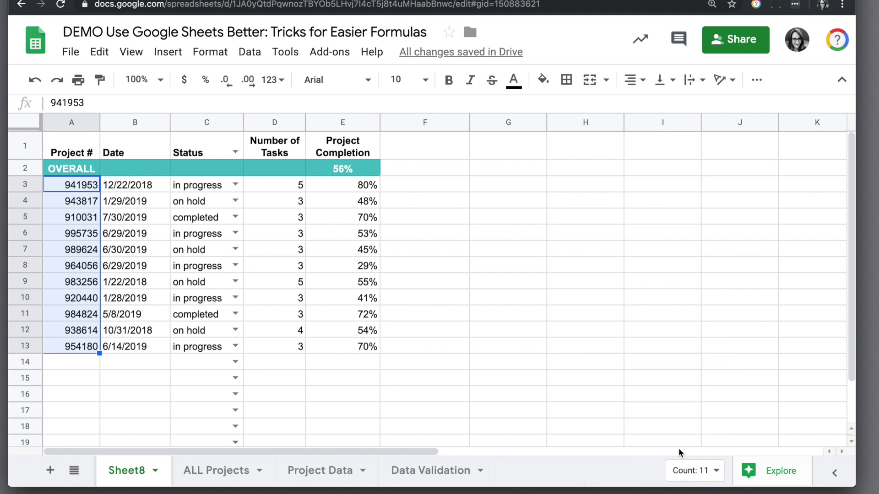
left_click(704, 474)
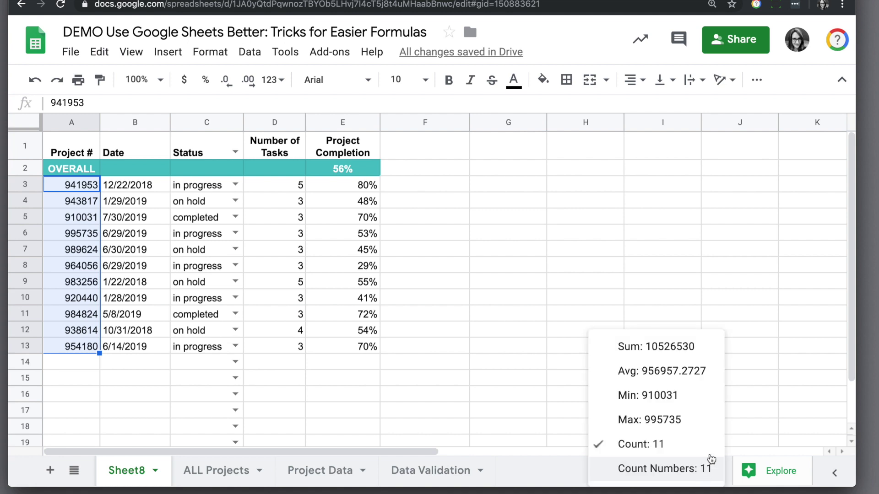
left_click(670, 446)
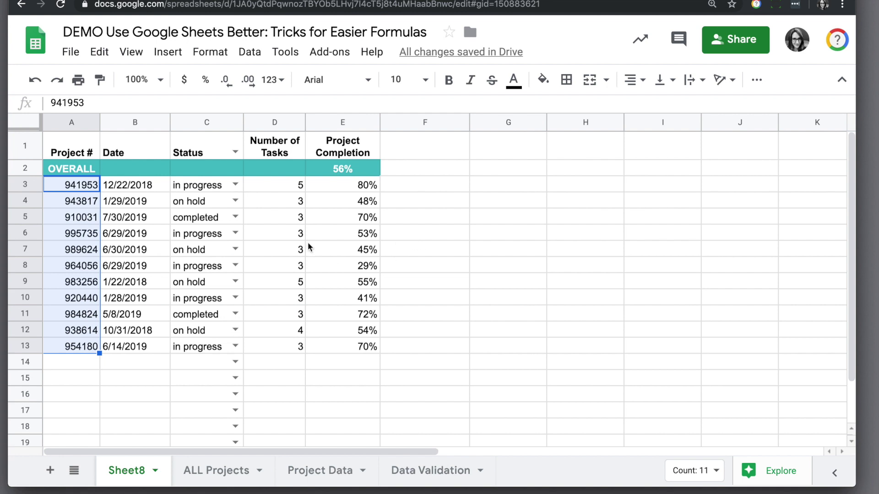
- Set the summary for the task counts D3:D13 back to Avg, showing 3
left_click_drag(285, 192, 285, 357)
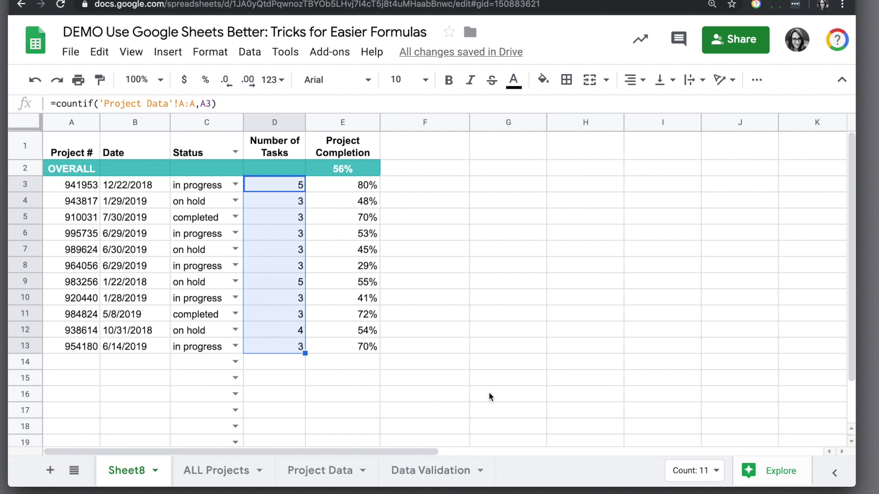
left_click(694, 471)
left_click(673, 370)
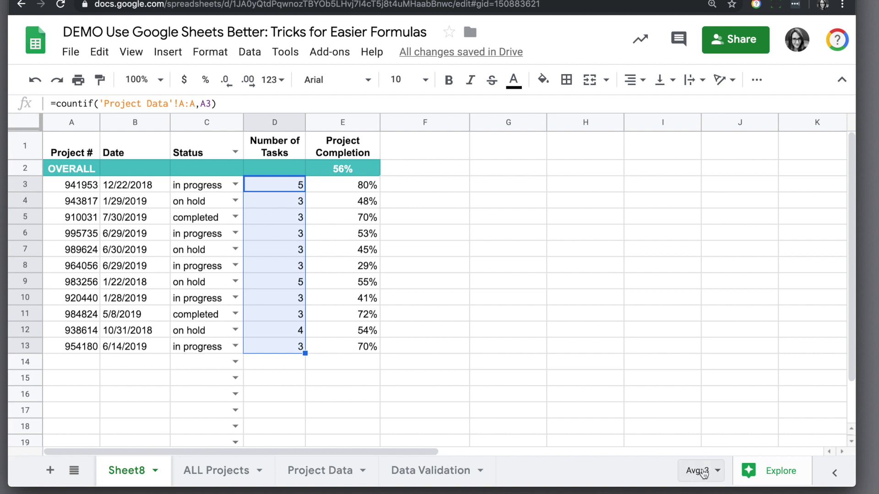
left_click(431, 187)
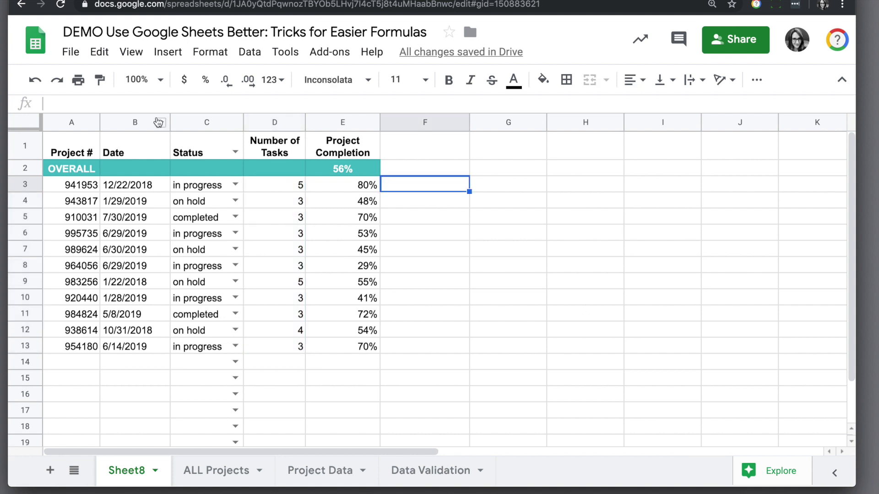
- Select the whole sheet and bring up Explore's Answers view with suggested questions
left_click(19, 125)
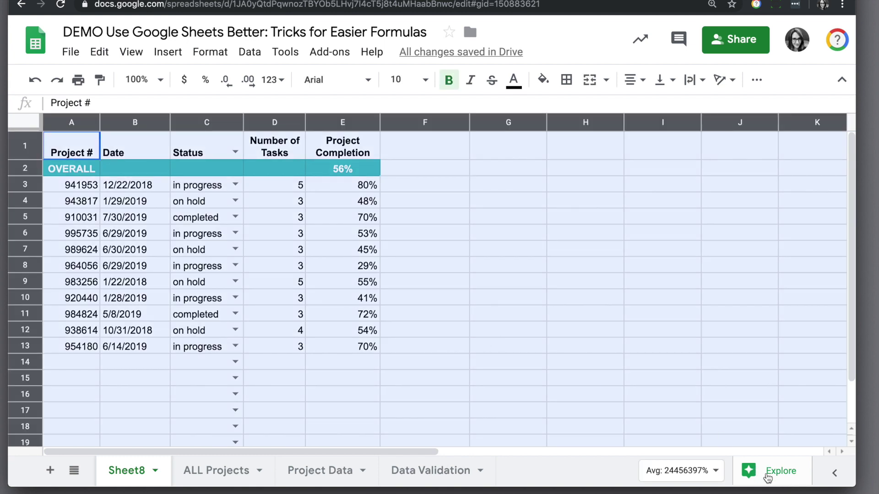
left_click(778, 465)
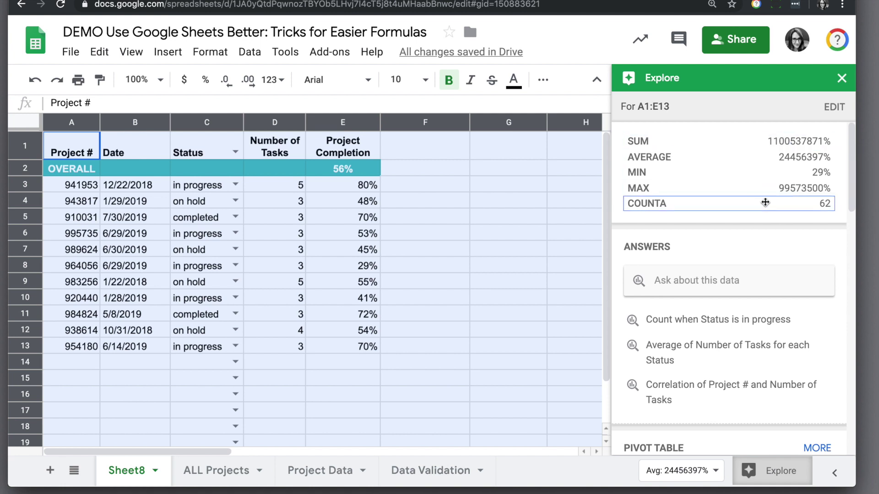
scroll(718, 300, "down", 2)
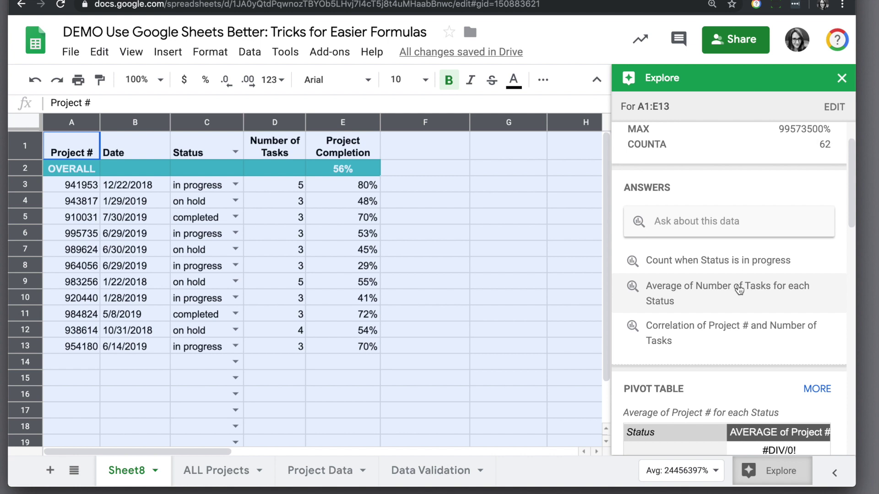
left_click(707, 220)
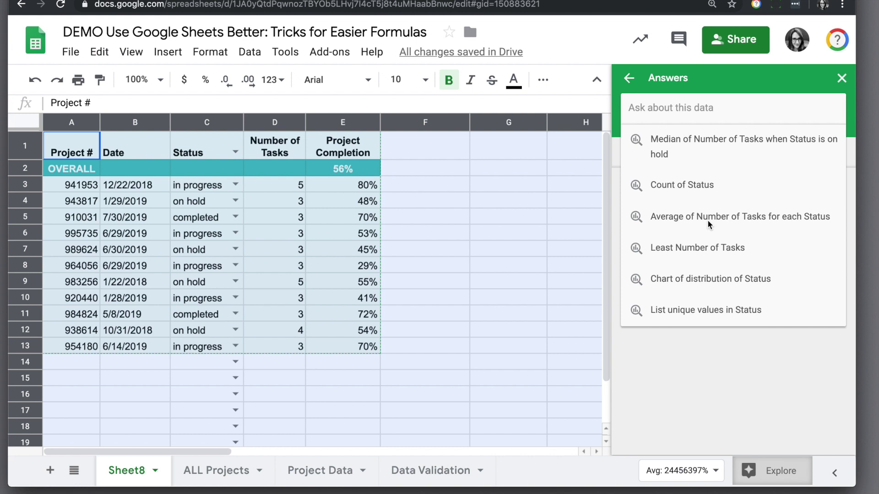
type("tot")
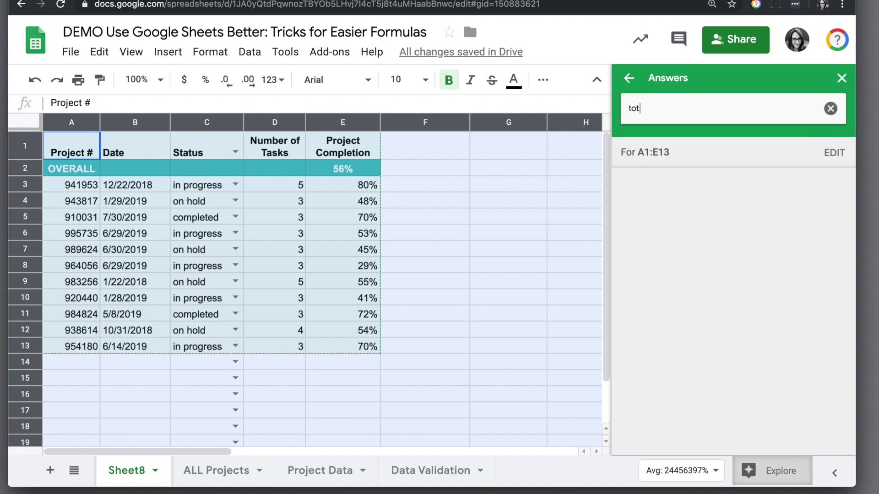
type("al num")
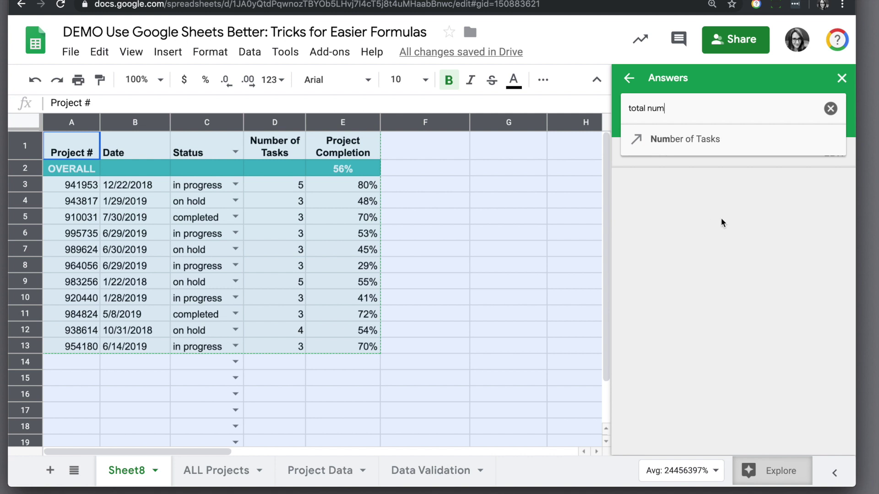
- Ask Explore for the total Number of Tasks and place its =SUM(D3:D13) answer, 38, into D2
left_click(697, 140)
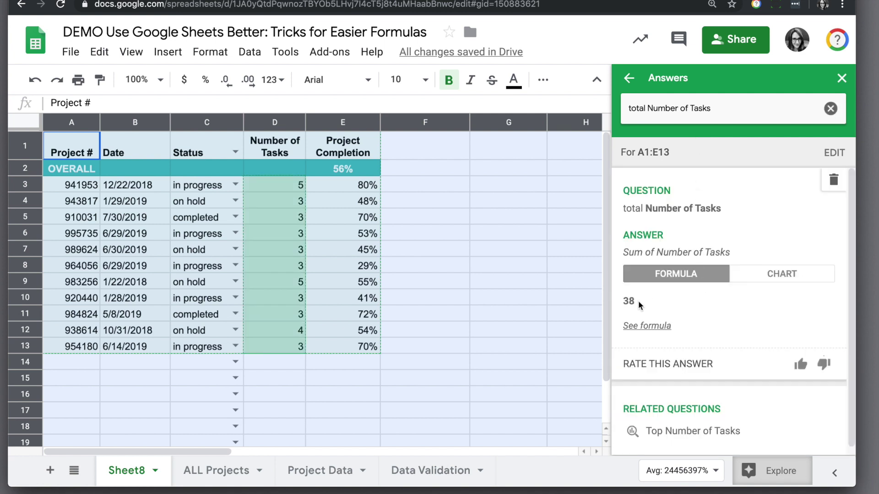
left_click(648, 329)
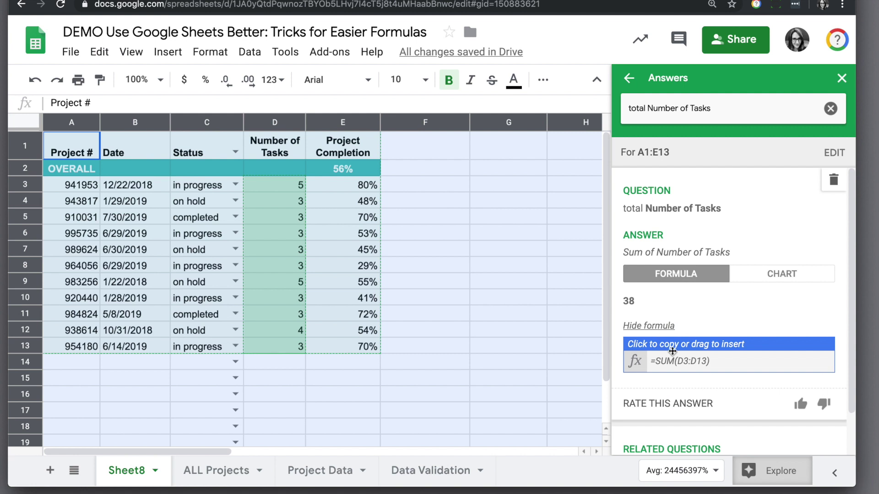
left_click_drag(673, 352, 287, 173)
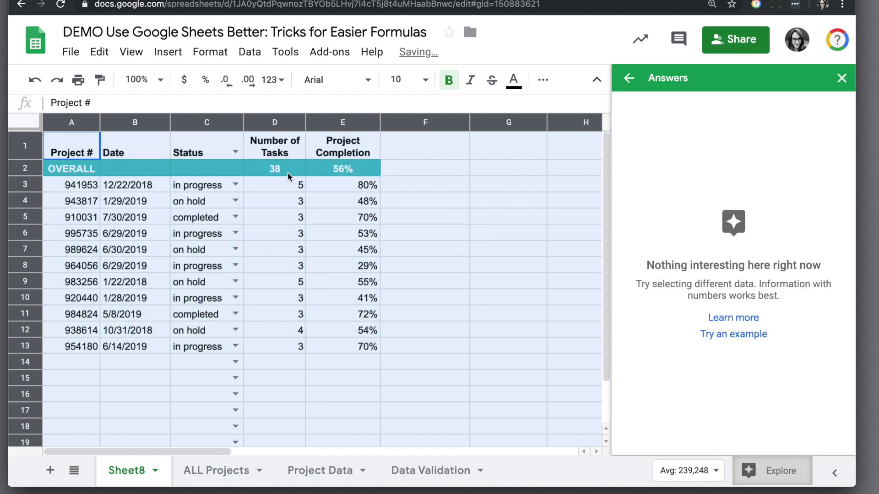
left_click(287, 173)
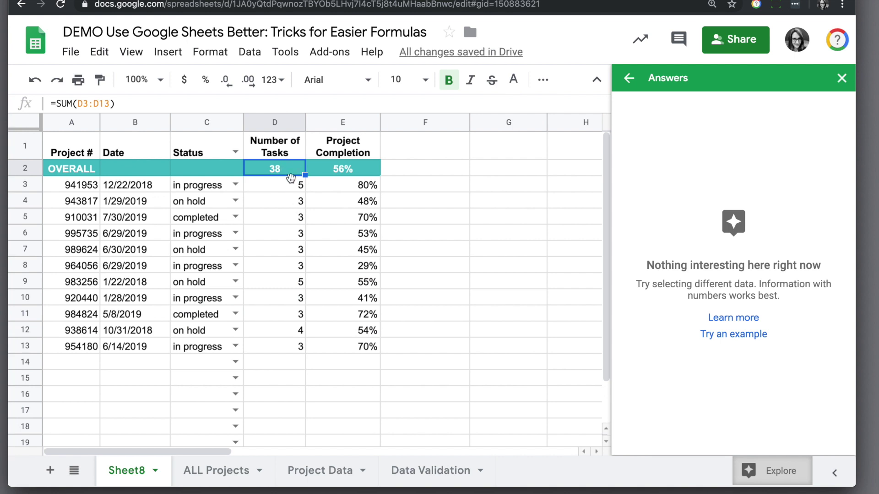
left_click(630, 79)
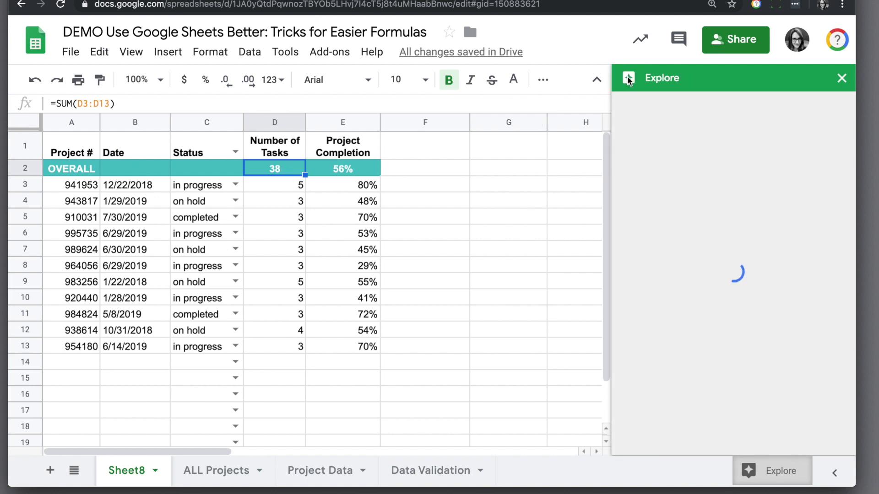
- Check the summary menu for D3:D13, then return to Explore's Ask box for new questions
left_click(454, 247)
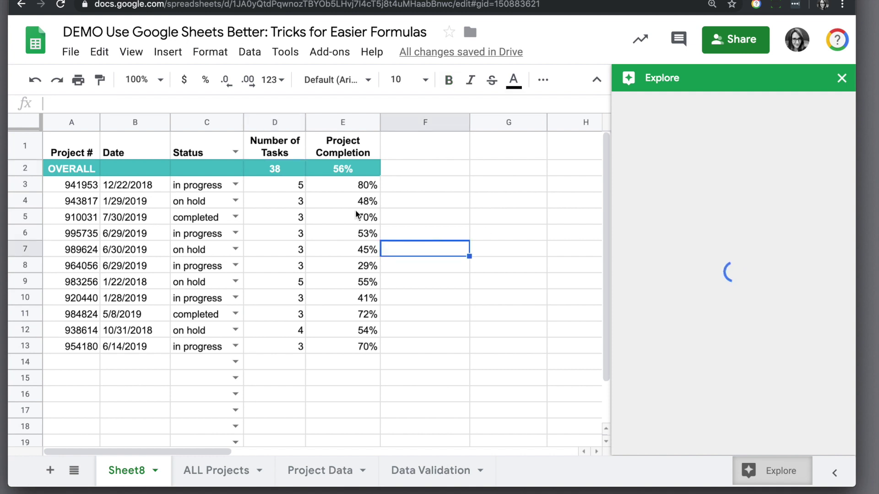
left_click(291, 189)
left_click_drag(291, 192, 300, 349)
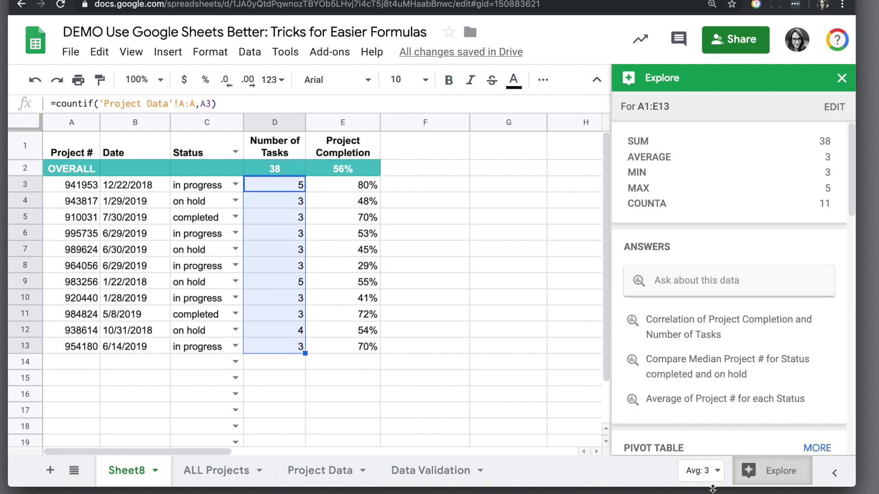
left_click(697, 473)
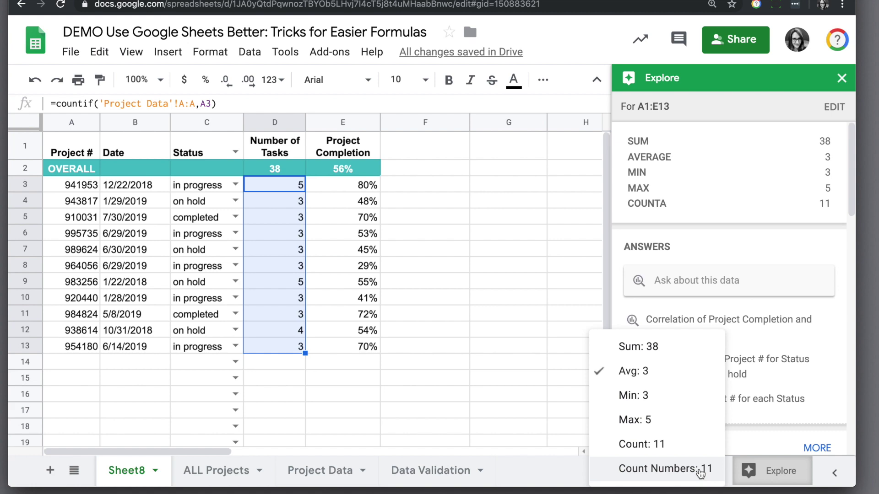
left_click(449, 271)
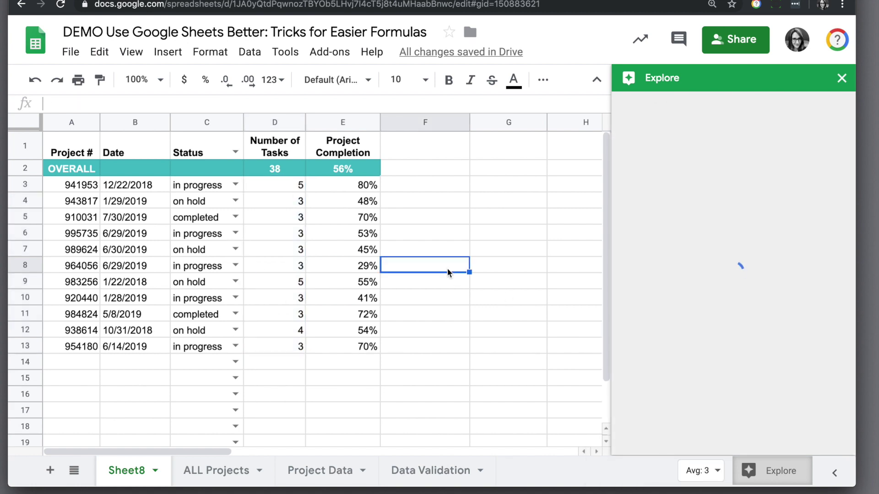
left_click(704, 176)
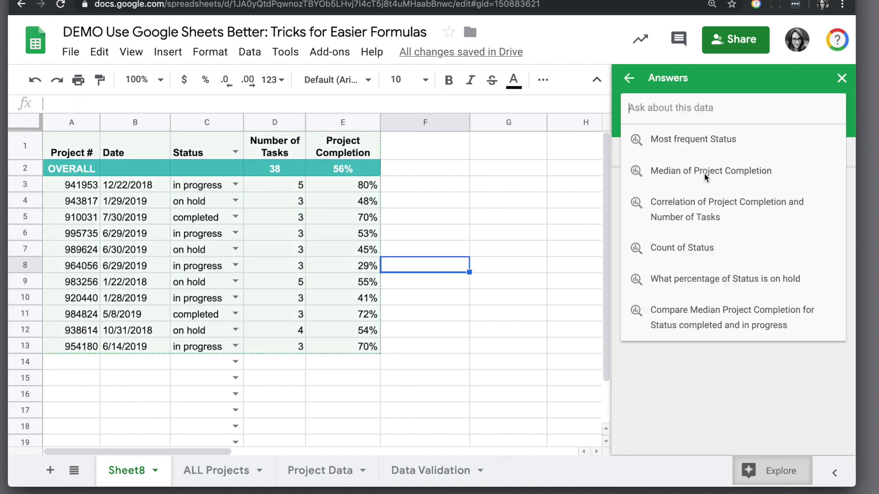